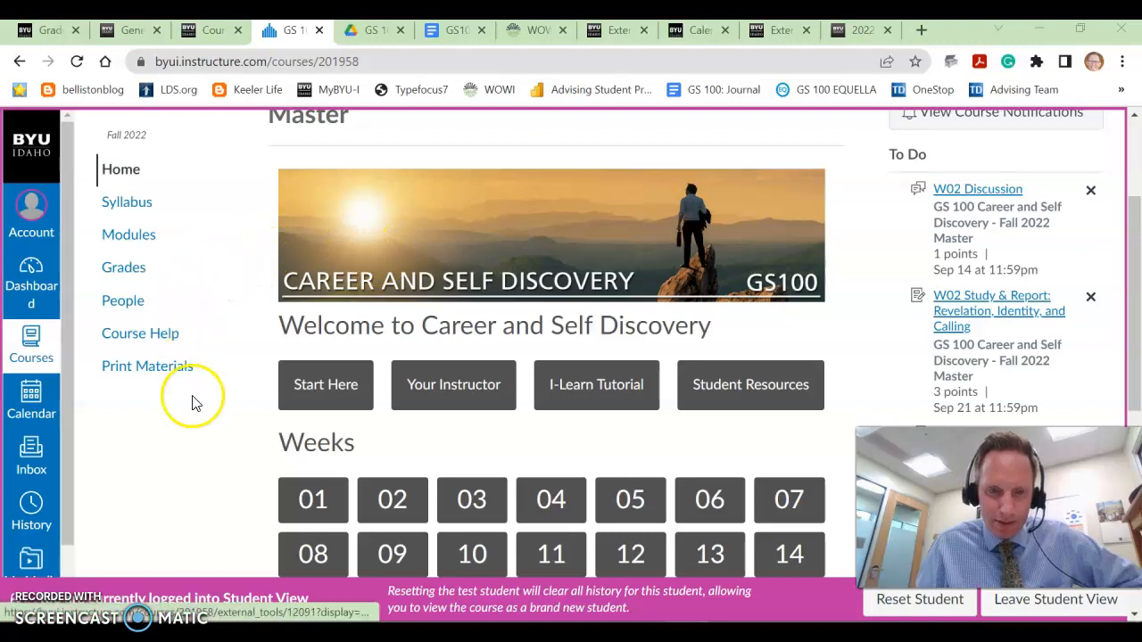
Open the W03 Study and Report: Meaningful Mind Map and Tree assignment from Week 03 and start its student annotation submission
click(480, 507)
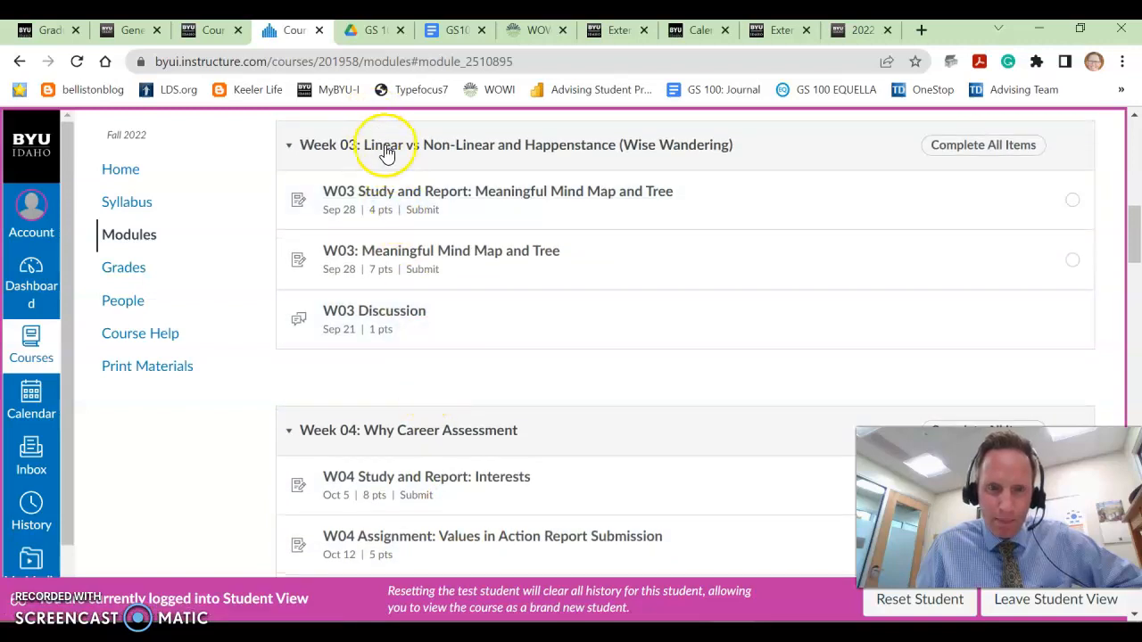
click(433, 197)
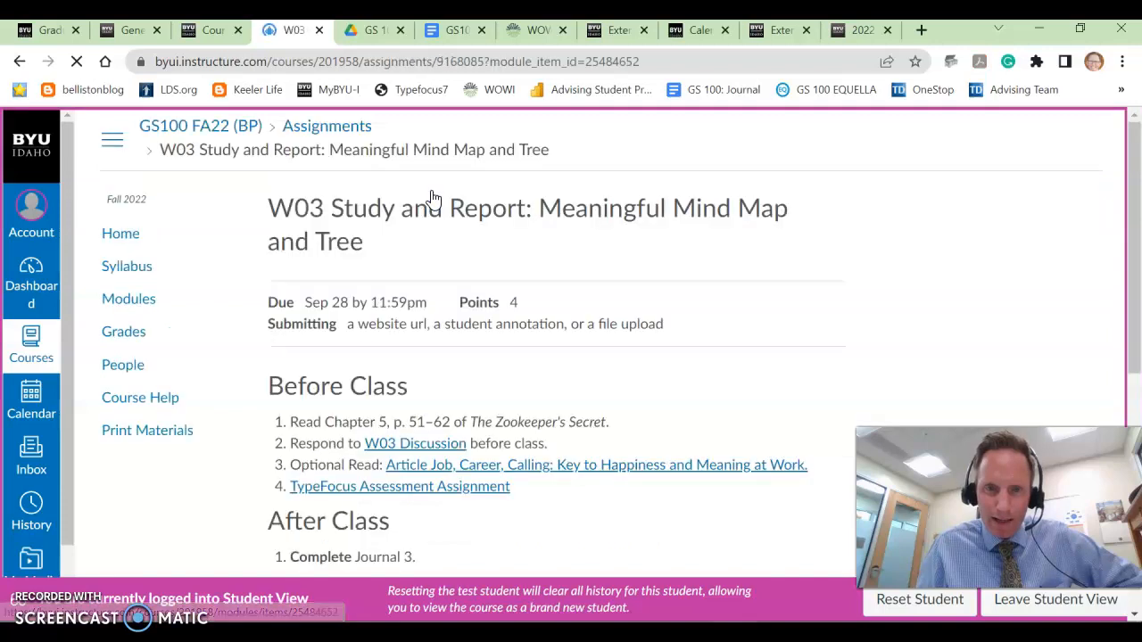
scroll(429, 199, down, 4)
click(533, 196)
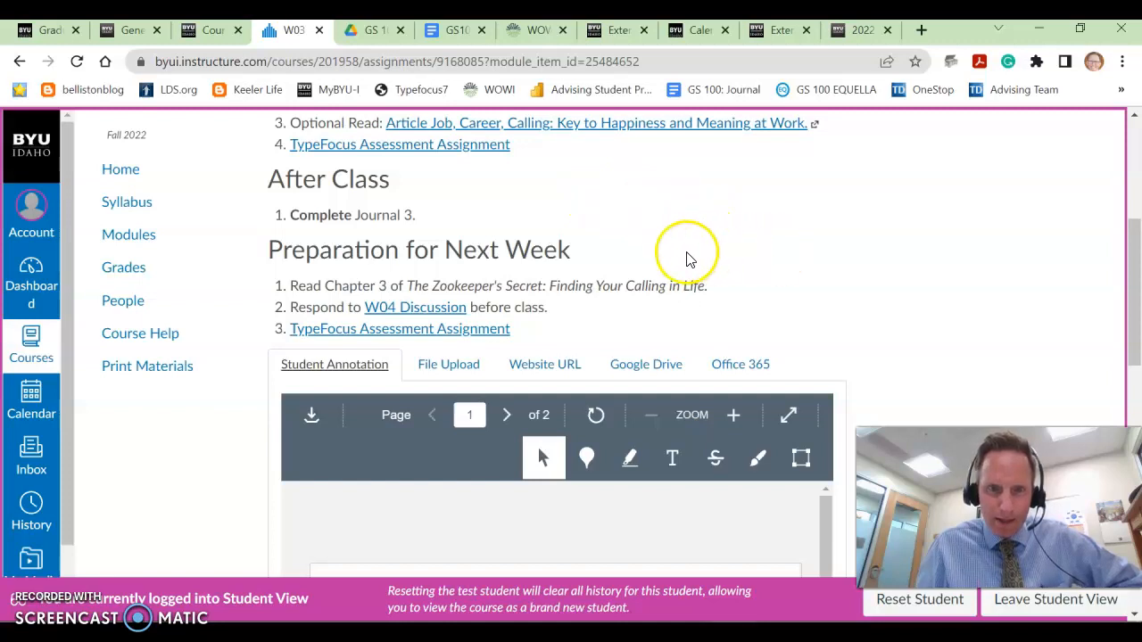
Add the text annotation "My wandering map showed leadership as a theme." below question 1 of Journal #3
scroll(665, 260, up, 1)
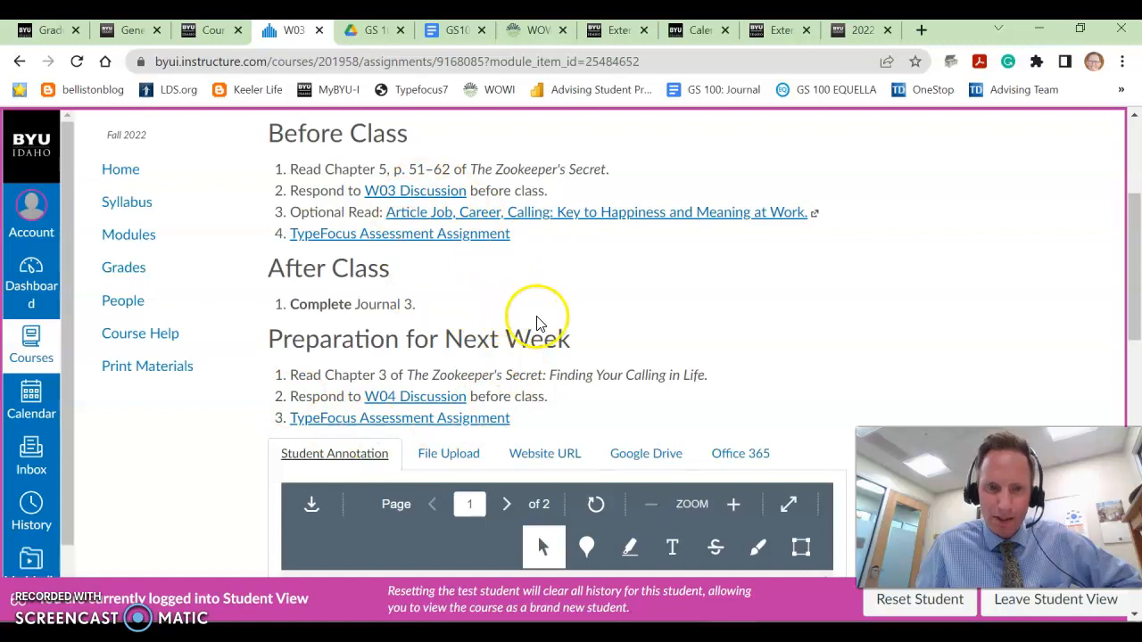
scroll(571, 317, down, 3)
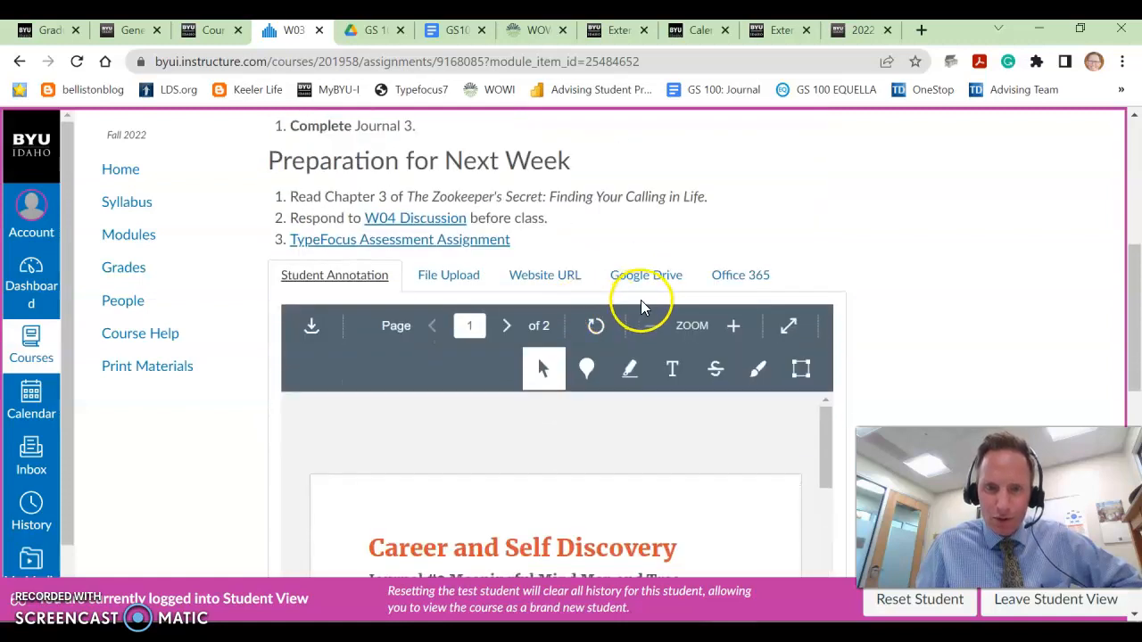
scroll(652, 343, down, 1)
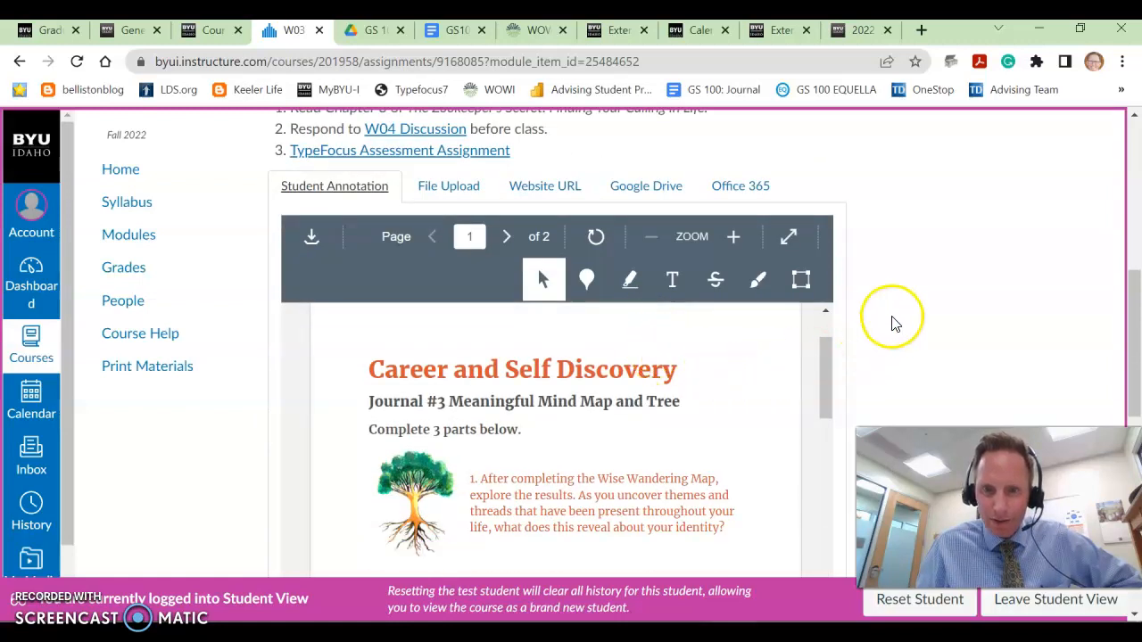
scroll(888, 323, down, 1)
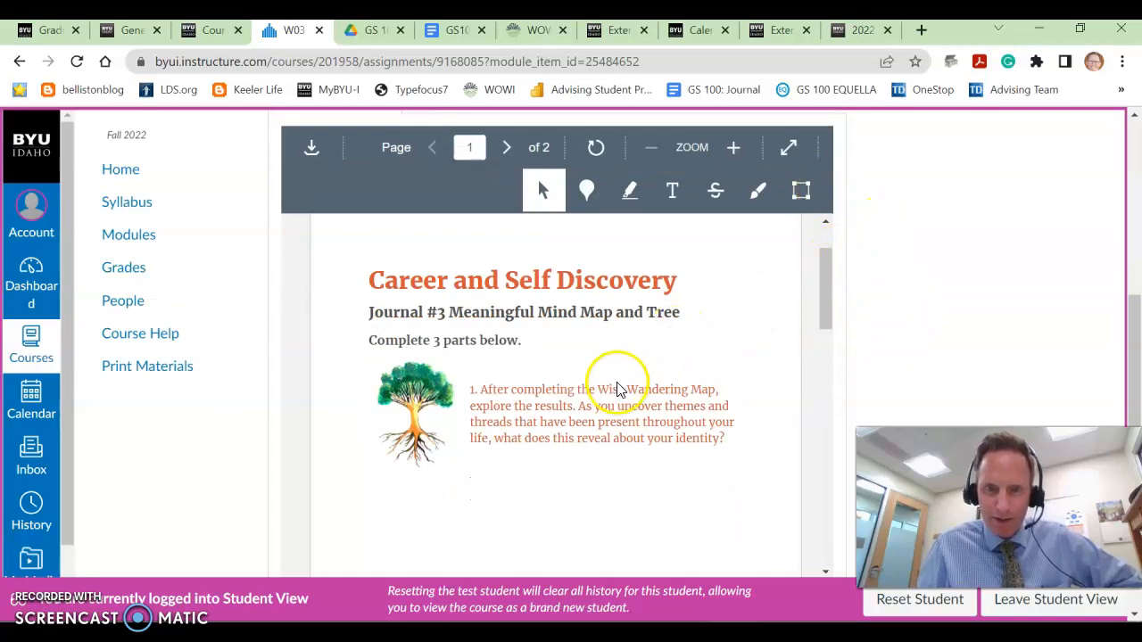
scroll(603, 426, down, 1)
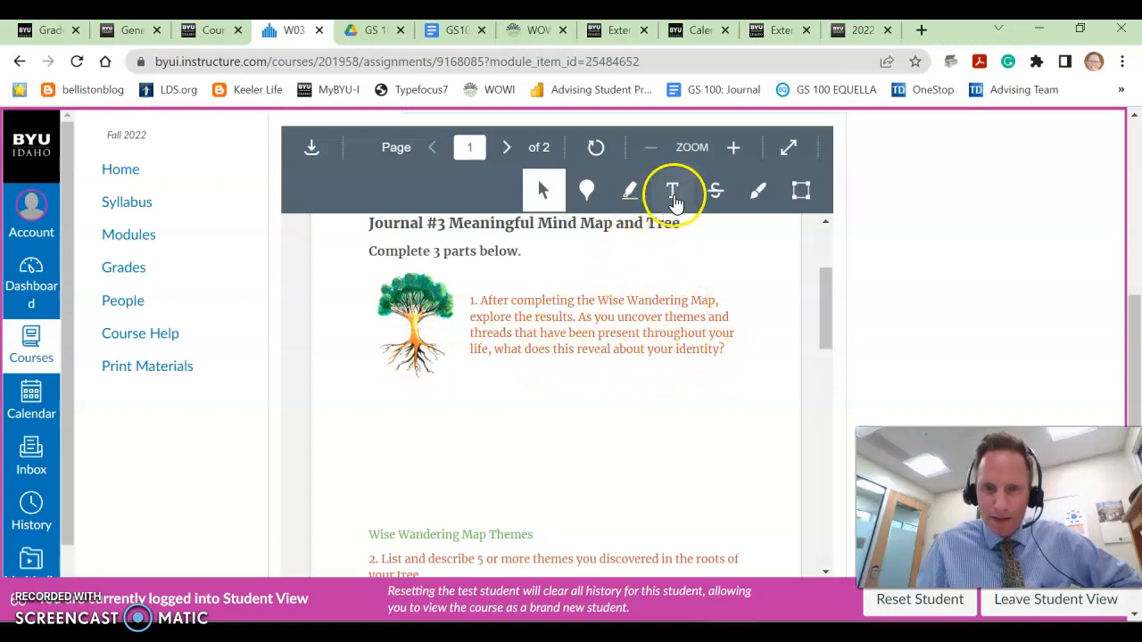
click(674, 195)
click(369, 393)
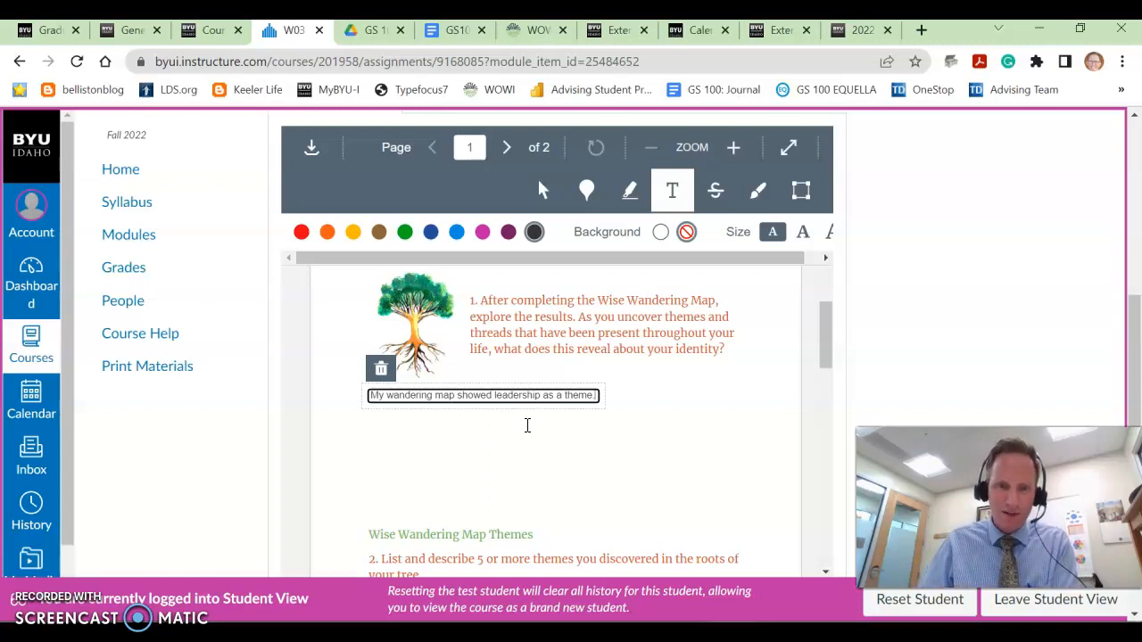
Add the text annotation "Leadership, I enjoy leading teams and developing others" in row 1 of the question 2 themes table
scroll(625, 438, down, 1)
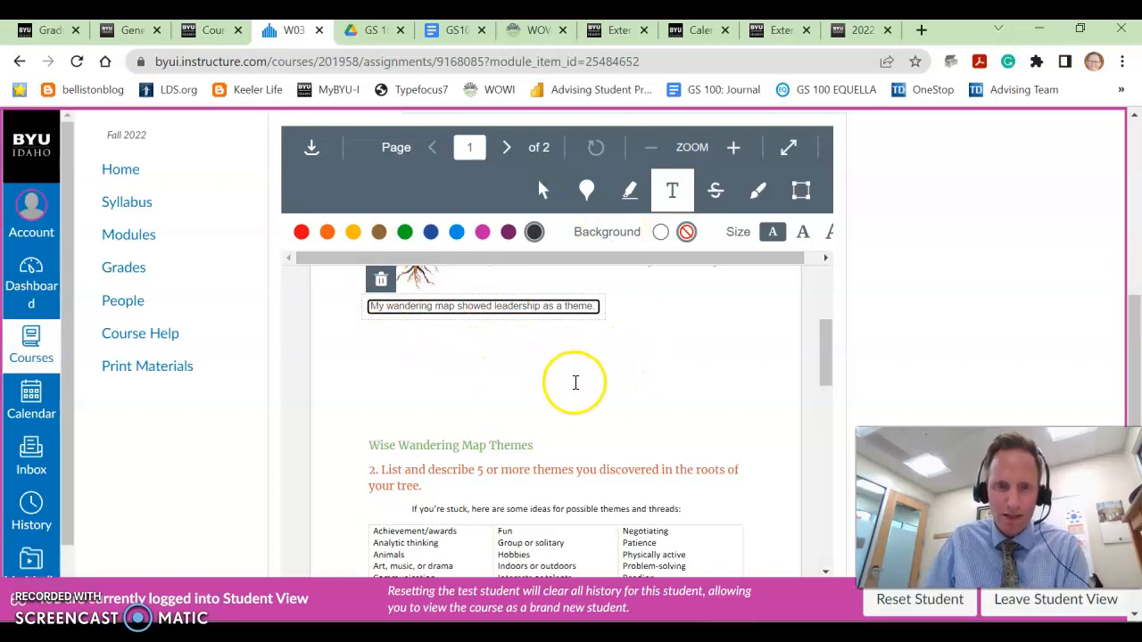
scroll(595, 406, down, 2)
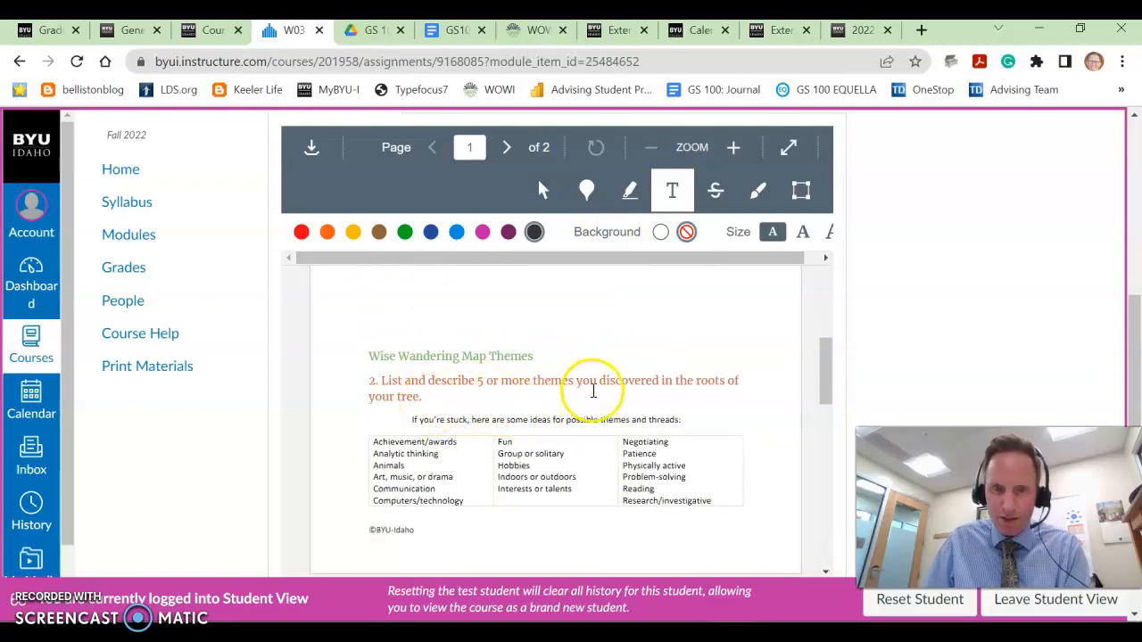
scroll(575, 396, down, 1)
scroll(575, 396, down, 5)
click(424, 400)
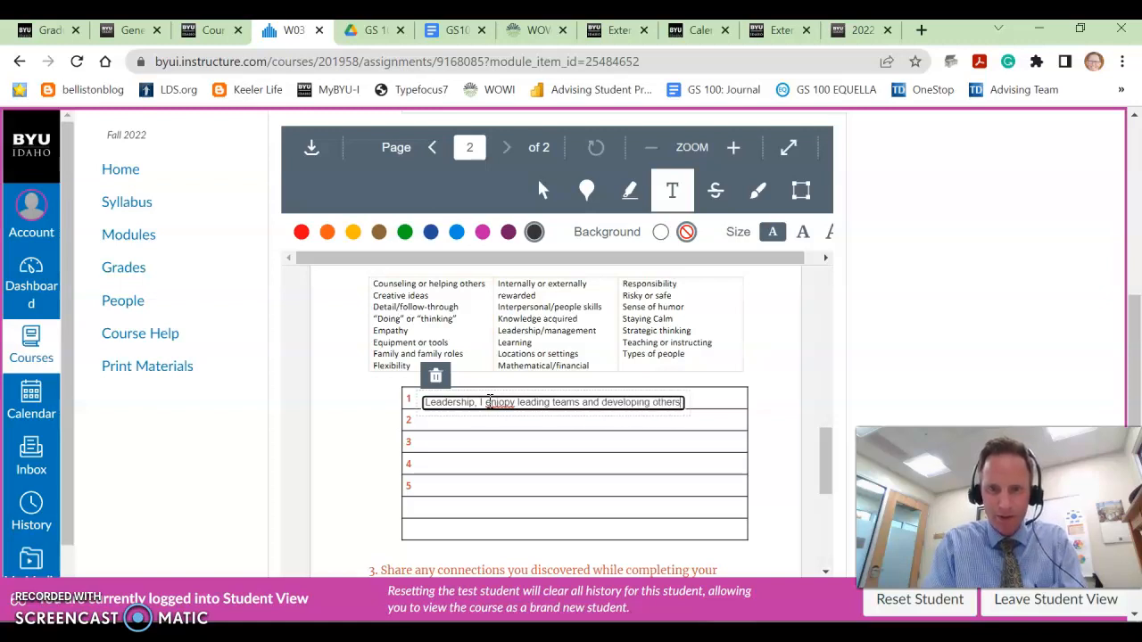
click(505, 407)
key(BackSpace)
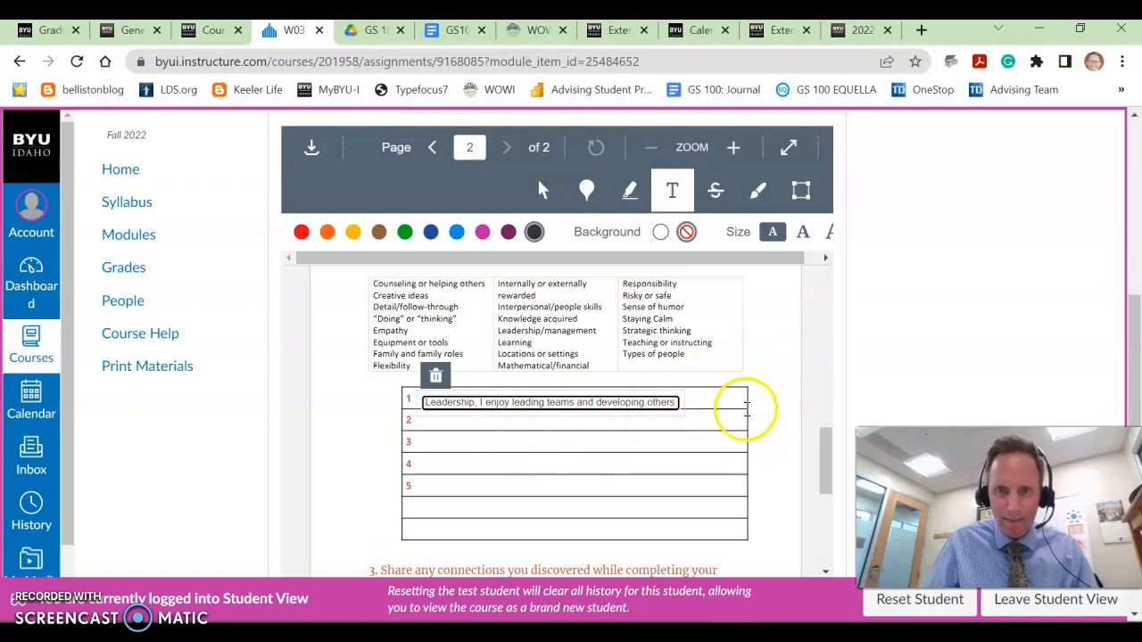
Submit the annotated Journal #3 document for the W03 Study and Report assignment
scroll(793, 398, down, 4)
scroll(761, 401, up, 1)
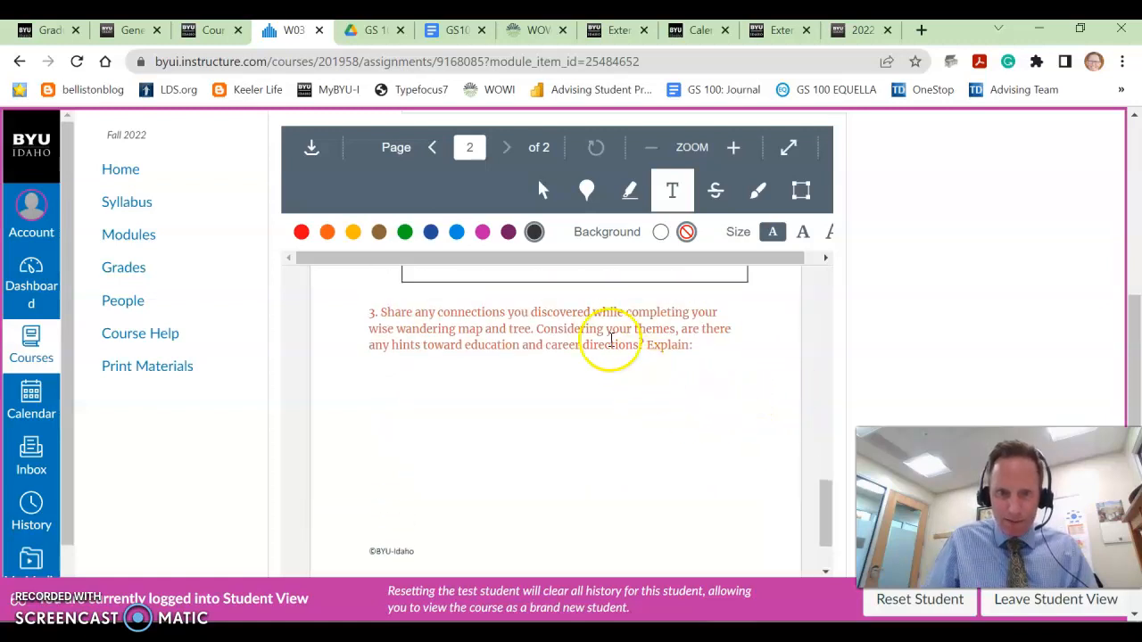
scroll(768, 386, down, 1)
scroll(848, 371, down, 1)
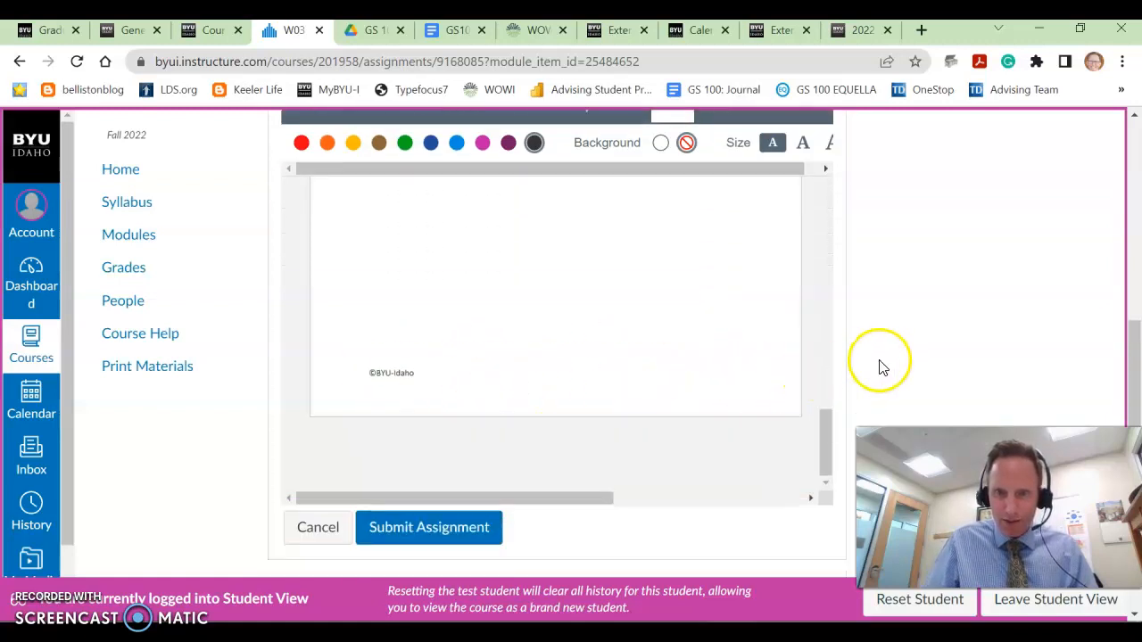
click(430, 530)
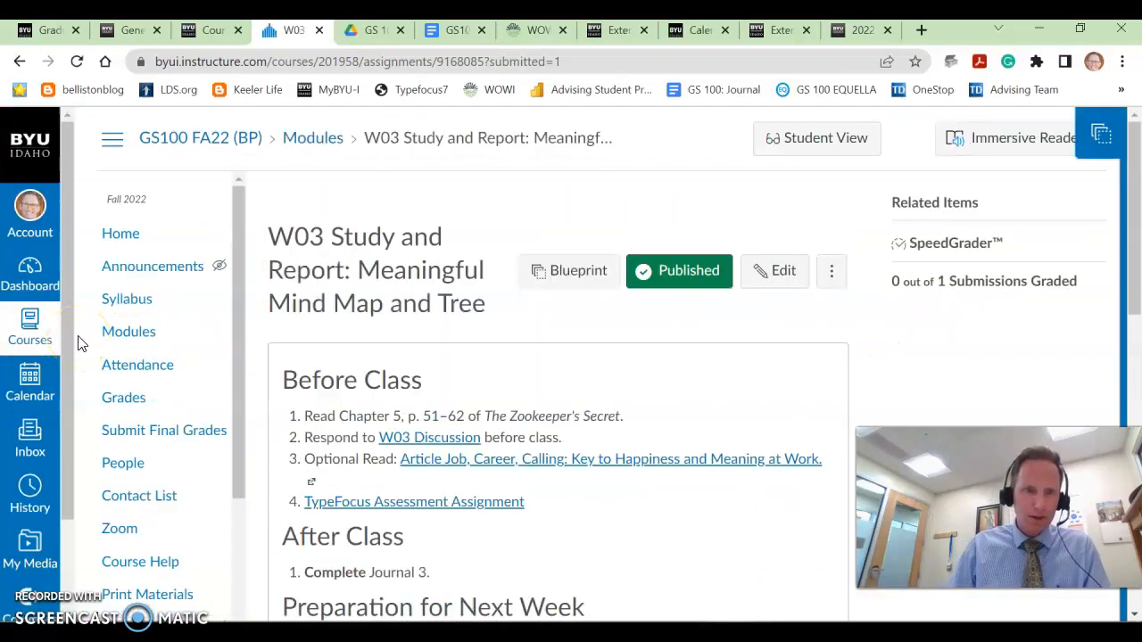
Open the Test Student's W03 Study and Report submission in SpeedGrader from the course gradebook
click(124, 410)
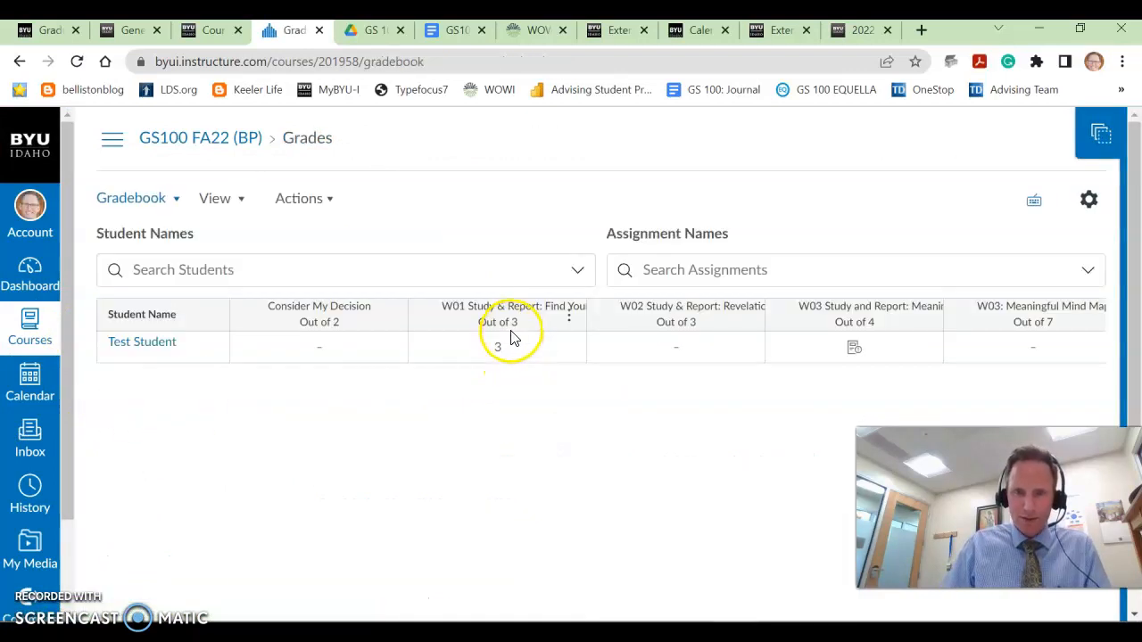
click(854, 353)
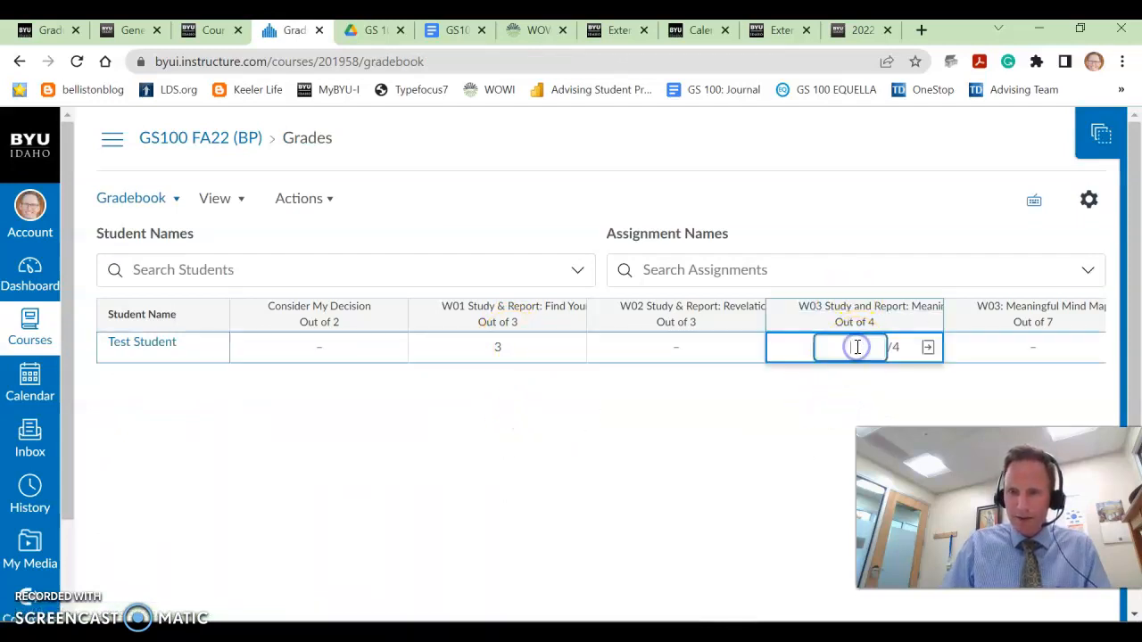
click(930, 350)
click(995, 327)
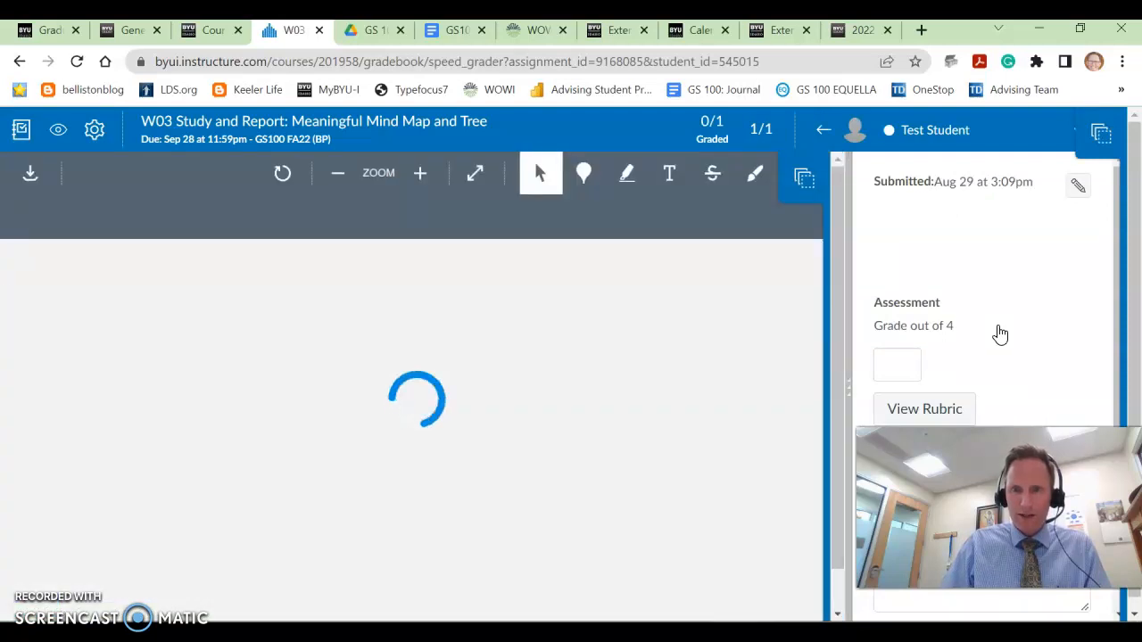
click(1001, 284)
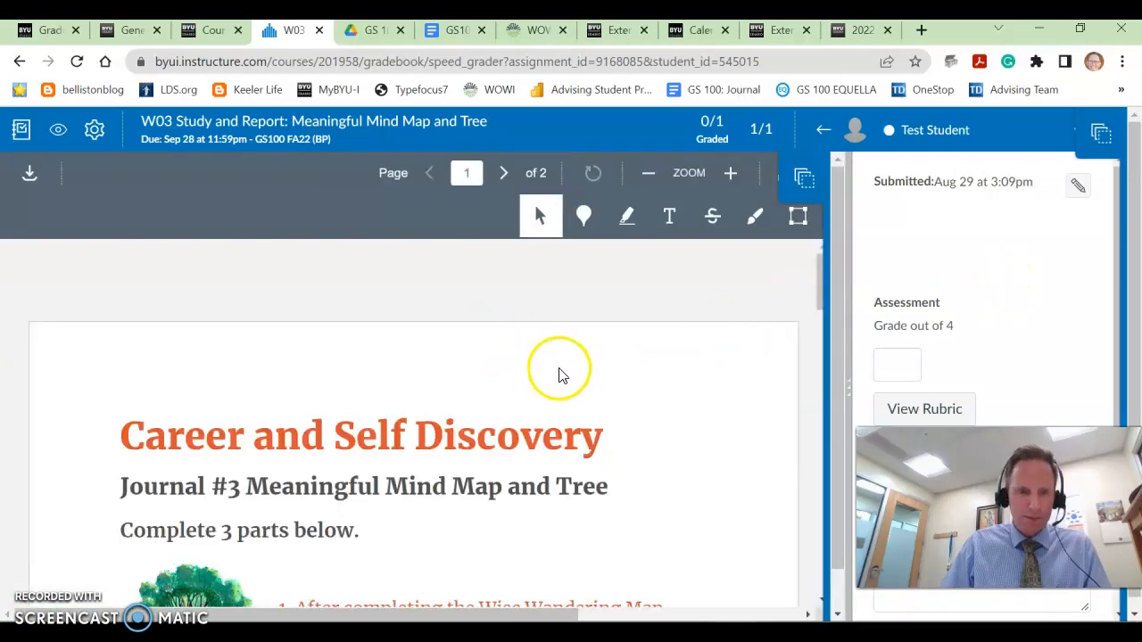
Review the student's annotated answers to questions 1 and 2 across both pages of the submission
scroll(669, 370, down, 4)
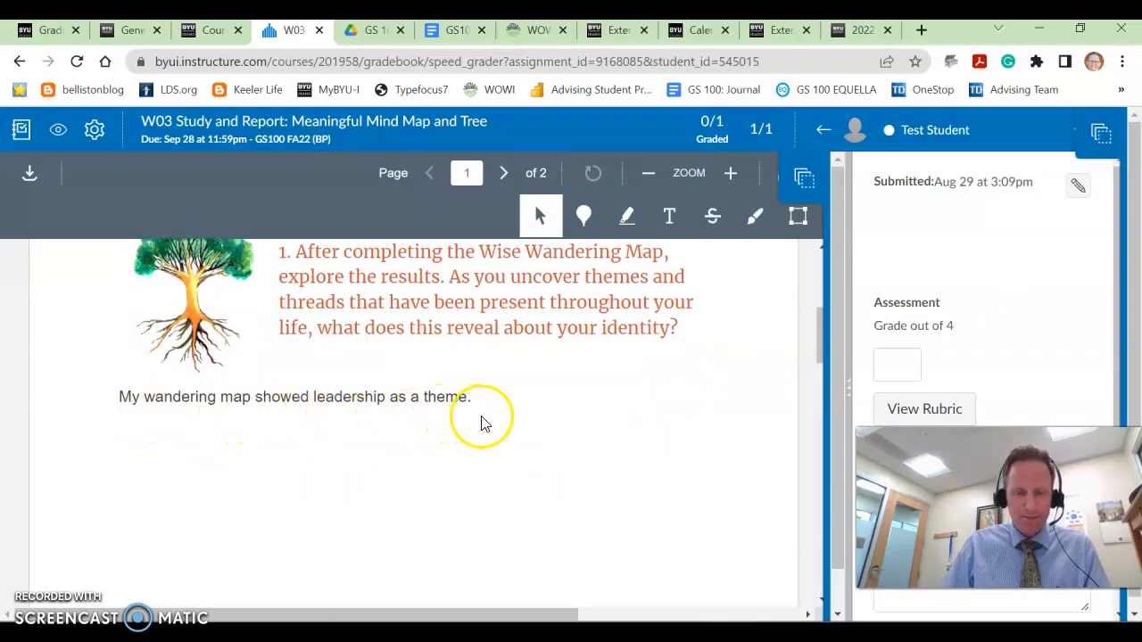
scroll(579, 408, down, 7)
scroll(598, 412, down, 6)
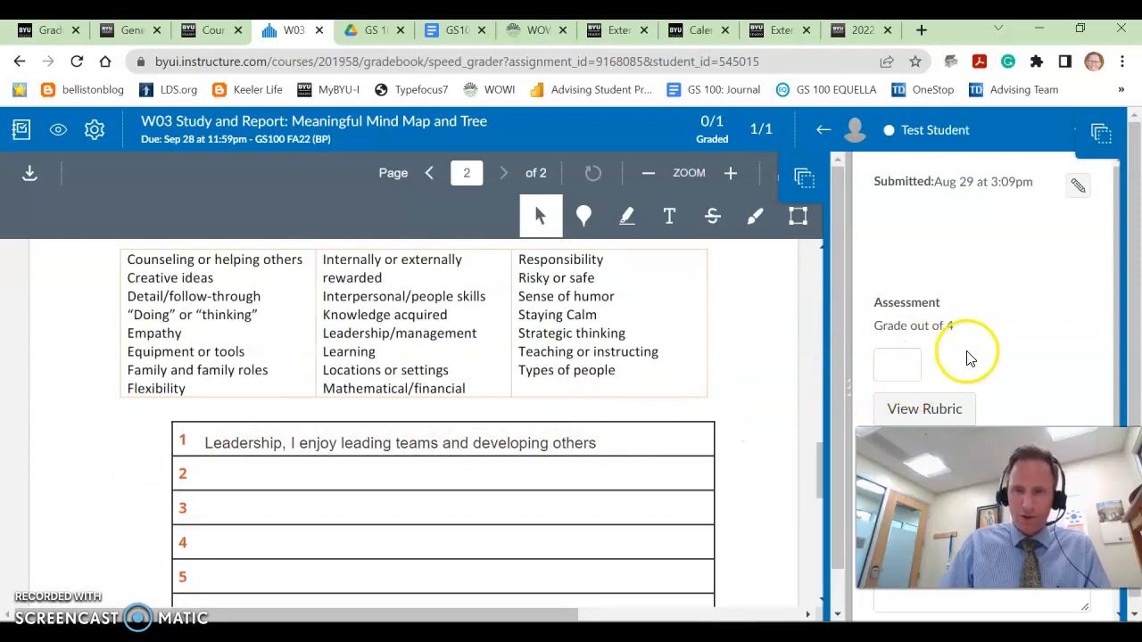
scroll(981, 375, down, 1)
scroll(1040, 346, up, 1)
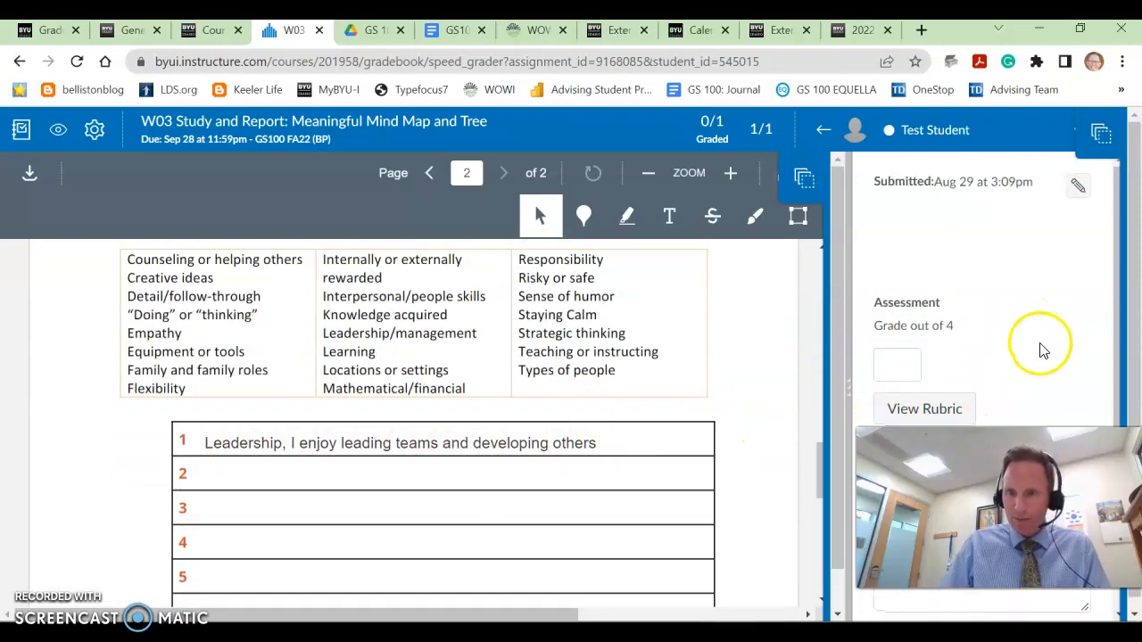